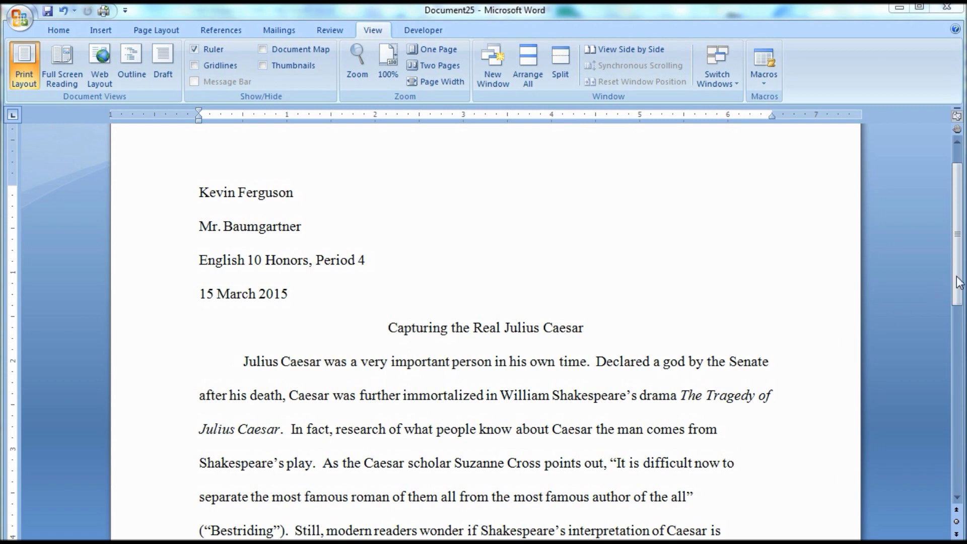
Show formatting marks and add an empty paragraph after the essay's final '(Schanzer 46; Vernon).' sentence.
{"action": "left_click_drag", "start_coordinate": [956, 281], "coordinate": [866, 438]}
{"action": "left_click", "coordinate": [758, 335]}
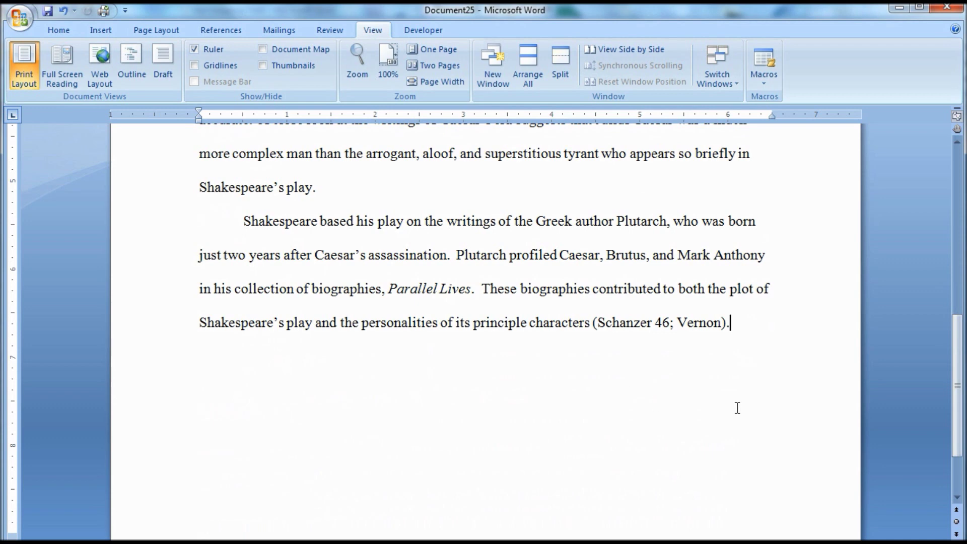
{"action": "key", "text": "Return"}
{"action": "key", "text": "BackSpace"}
{"action": "left_click", "coordinate": [58, 30]}
{"action": "left_click", "coordinate": [456, 56]}
{"action": "key", "text": "Return"}
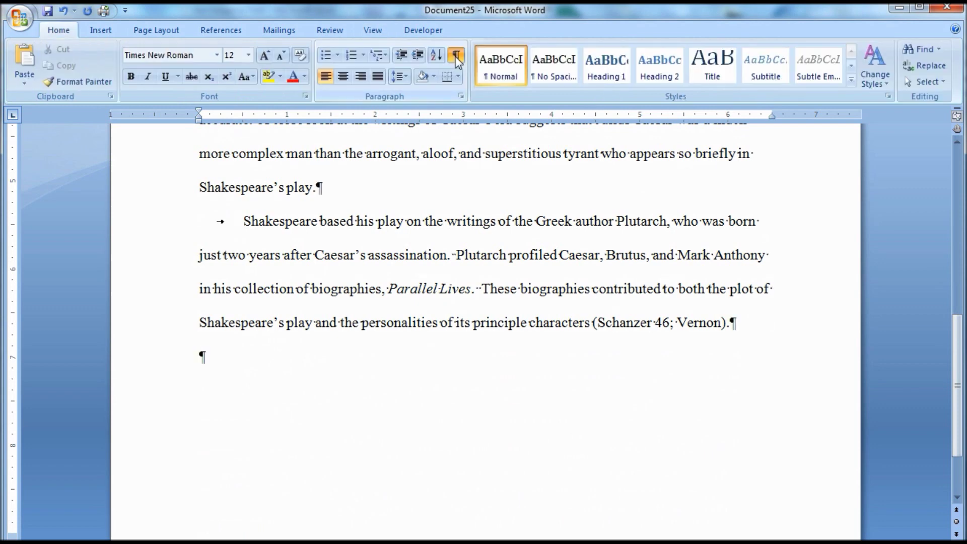
Insert a page break after the essay's last paragraph and hide the formatting marks again.
{"action": "left_click", "coordinate": [101, 29]}
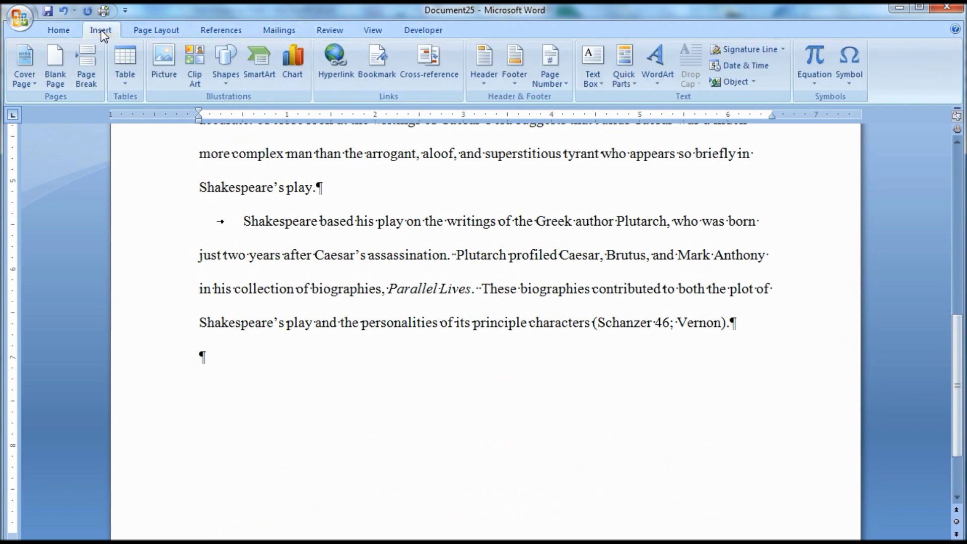
{"action": "left_click", "coordinate": [86, 66]}
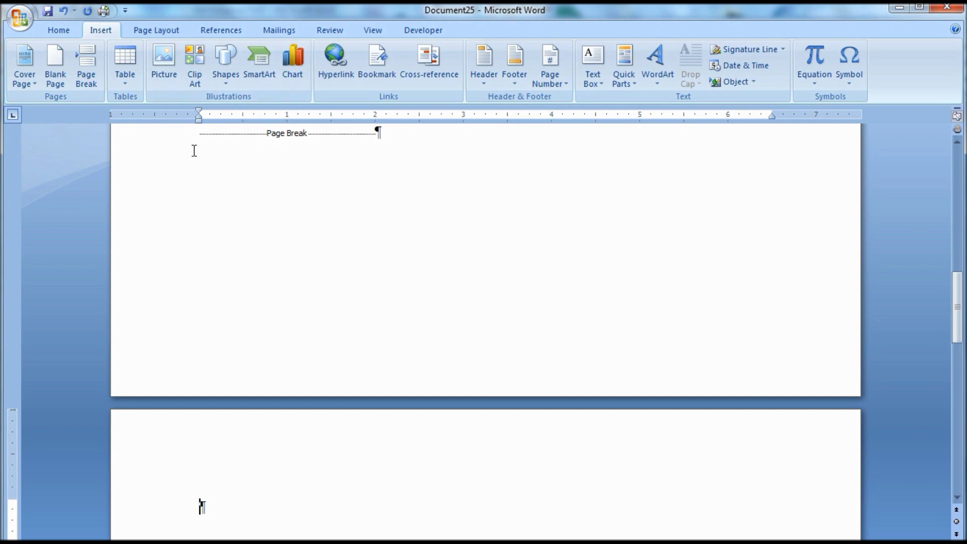
{"action": "key", "text": "alt+h"}
{"action": "key", "text": "8"}
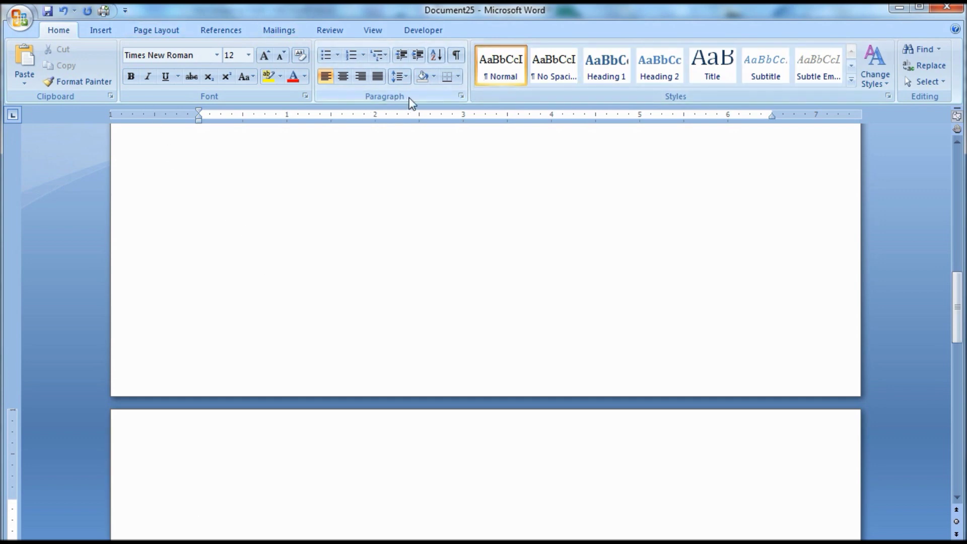
Add a centred 'Works Cited' heading on the new page with a new line below it.
{"action": "left_click", "coordinate": [343, 76]}
{"action": "type", "text": "Works "}
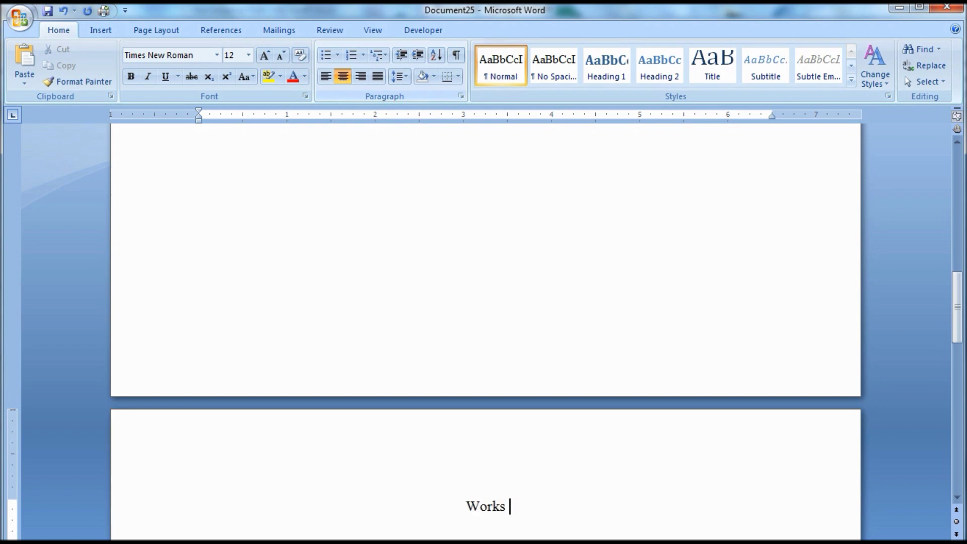
{"action": "type", "text": "Cited"}
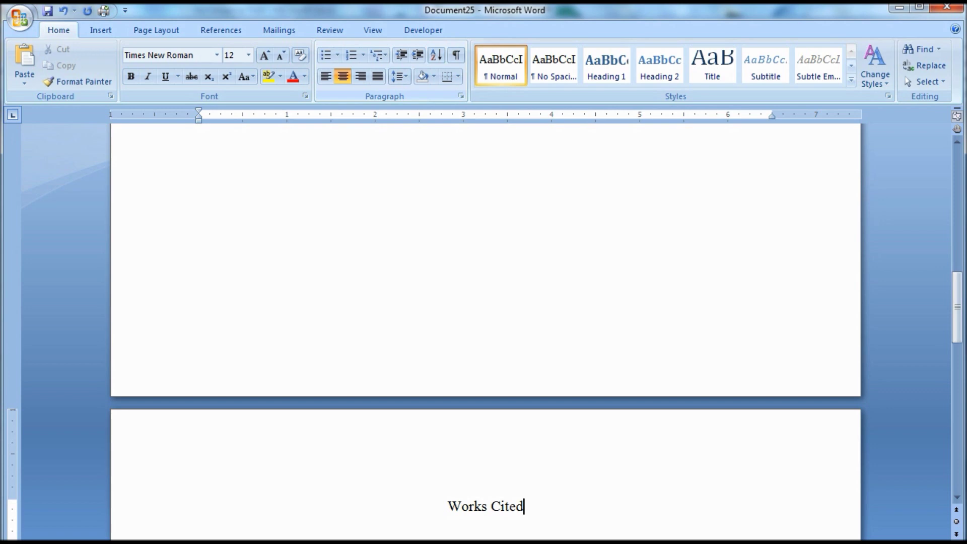
{"action": "key", "text": "Return"}
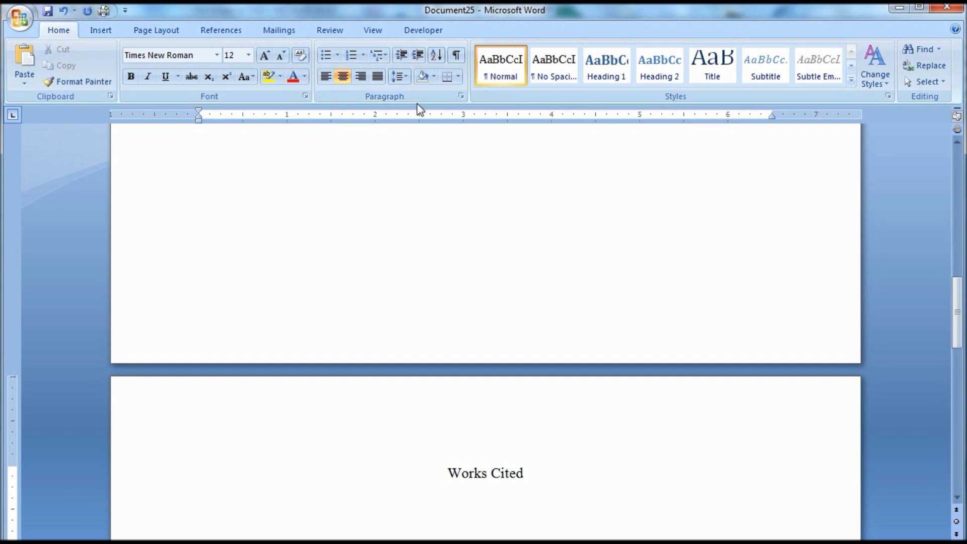
Left-align the empty line beneath the Works Cited heading.
{"action": "left_click", "coordinate": [325, 80]}
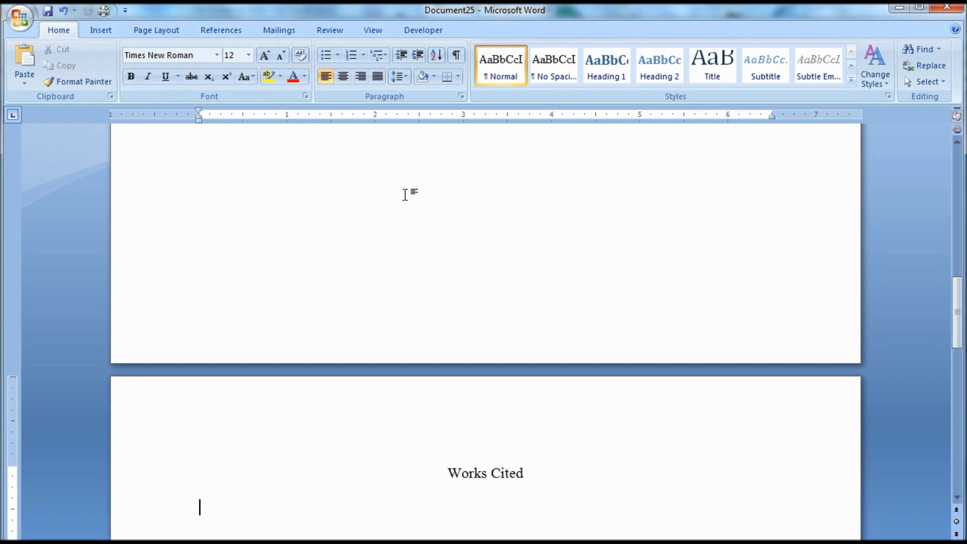
Give the citation line a 0.5" hanging indent in the Paragraph settings.
{"action": "left_click", "coordinate": [461, 96]}
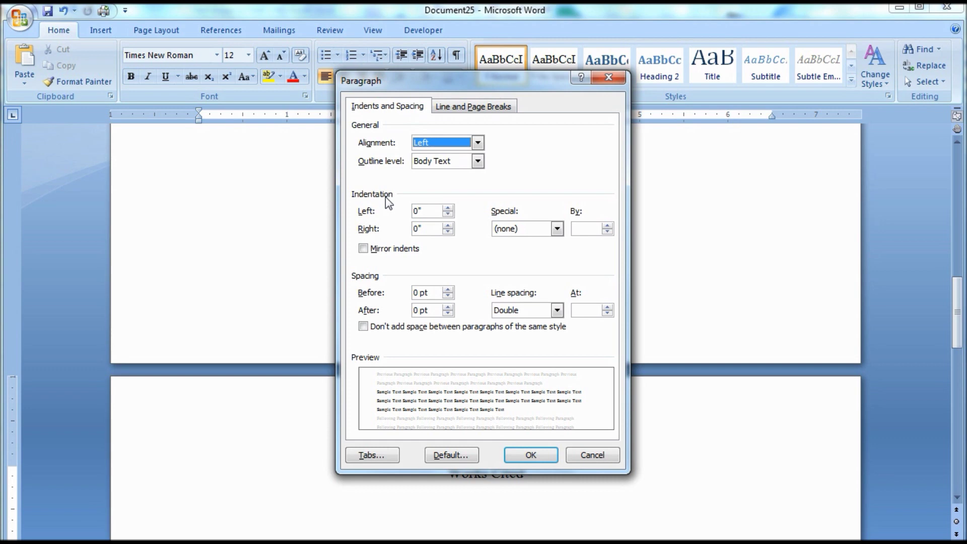
{"action": "left_click", "coordinate": [557, 230]}
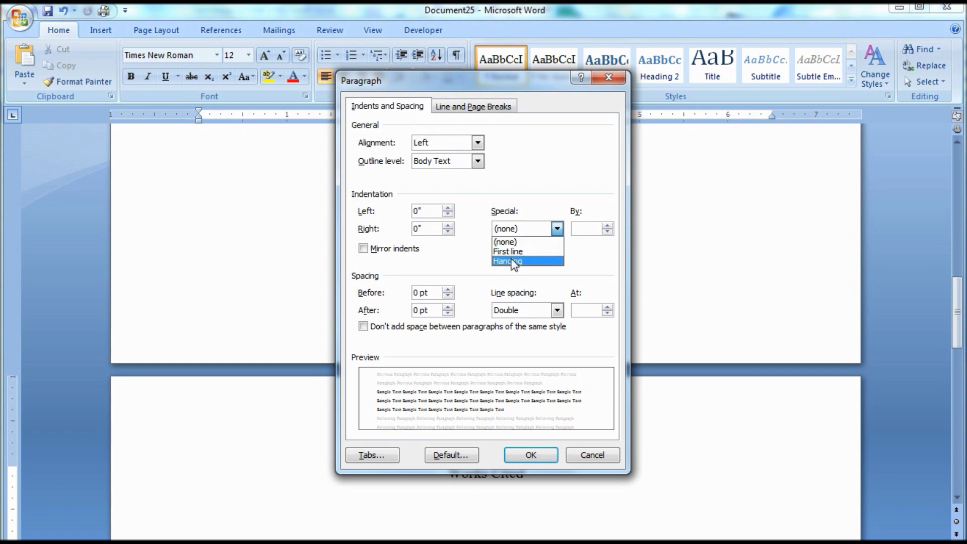
{"action": "left_click", "coordinate": [512, 262]}
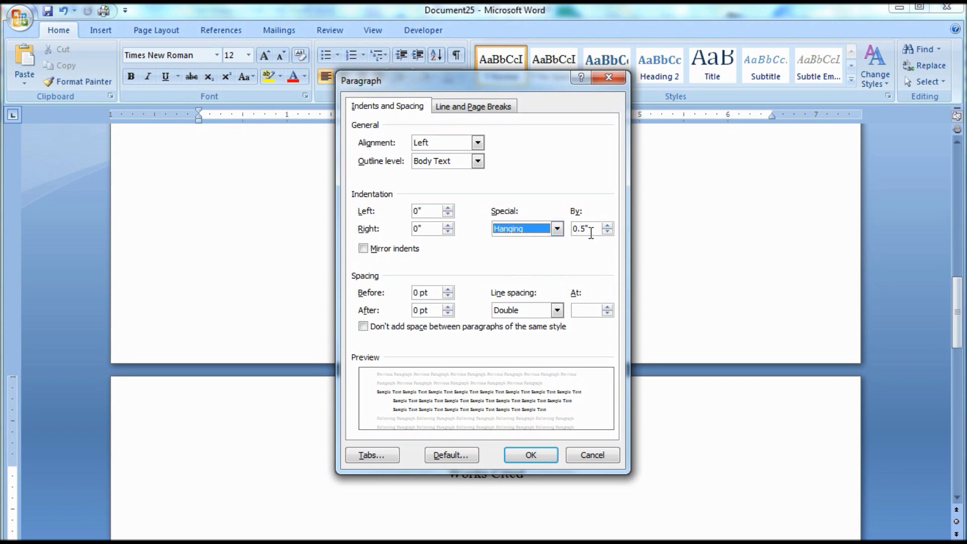
{"action": "left_click", "coordinate": [532, 456]}
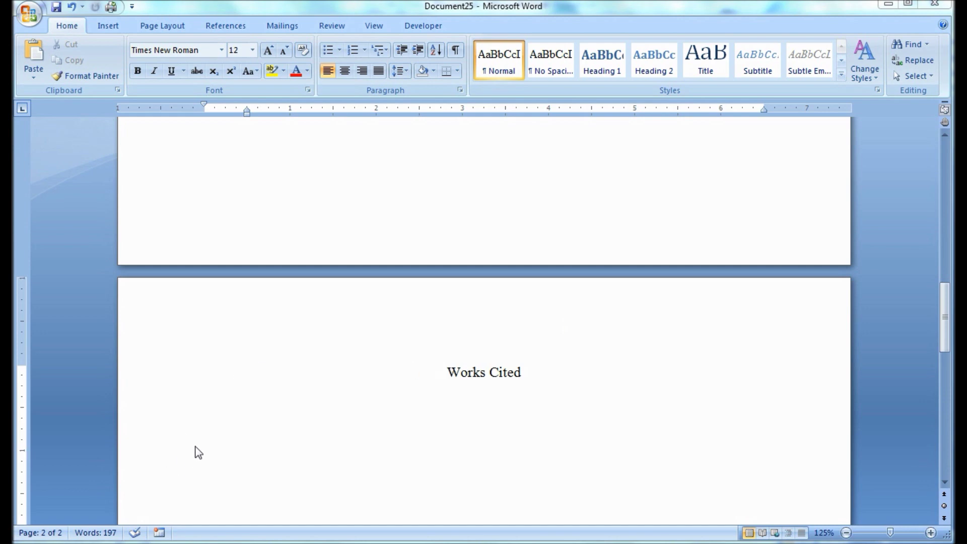
Place the cursor on the empty line below the Works Cited heading.
{"action": "left_click", "coordinate": [209, 424]}
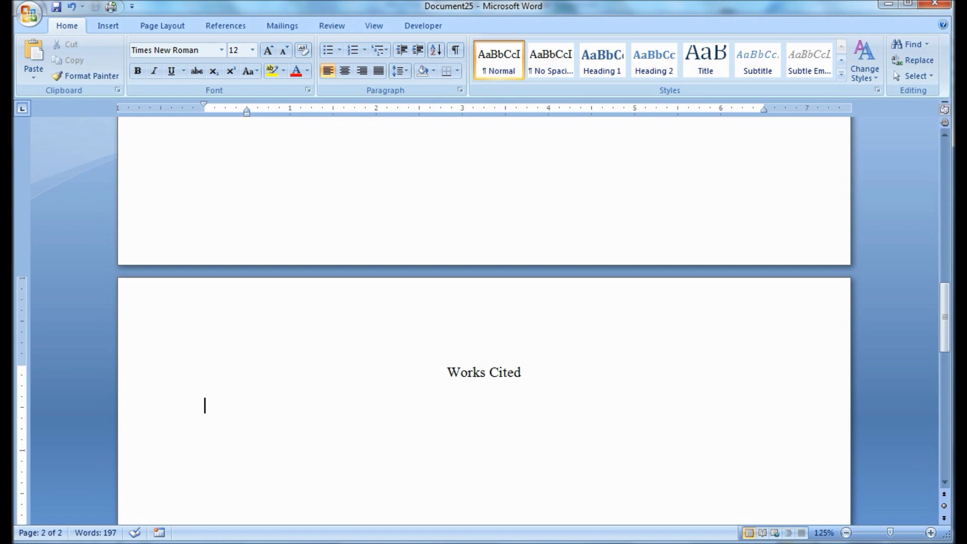
Type the entry '"Julius Caesar." Encyclopedia Britannica Online. Encyclopedia Britannica, 2009. Web. 2015.' with the title italicized.
{"action": "type", "text": "\"Juli"}
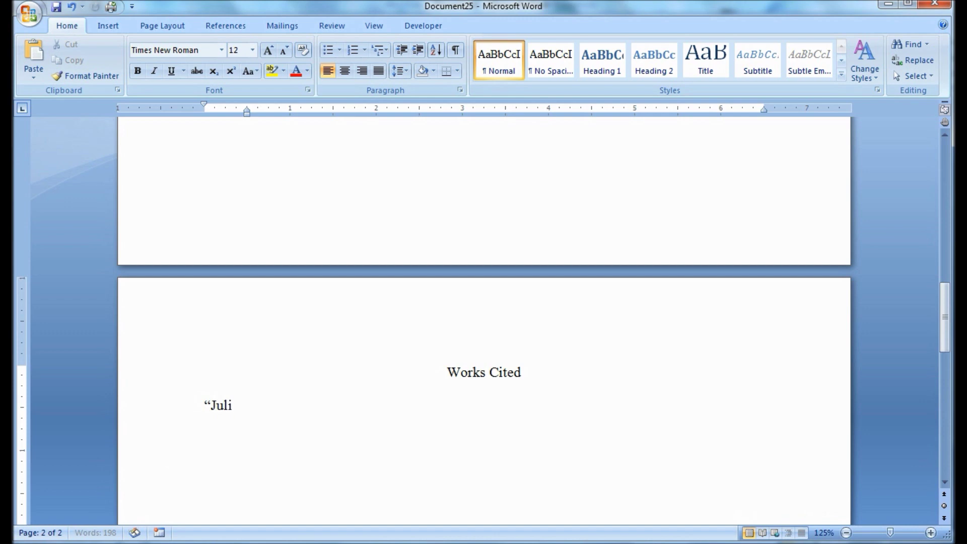
{"action": "type", "text": "us Caesar"}
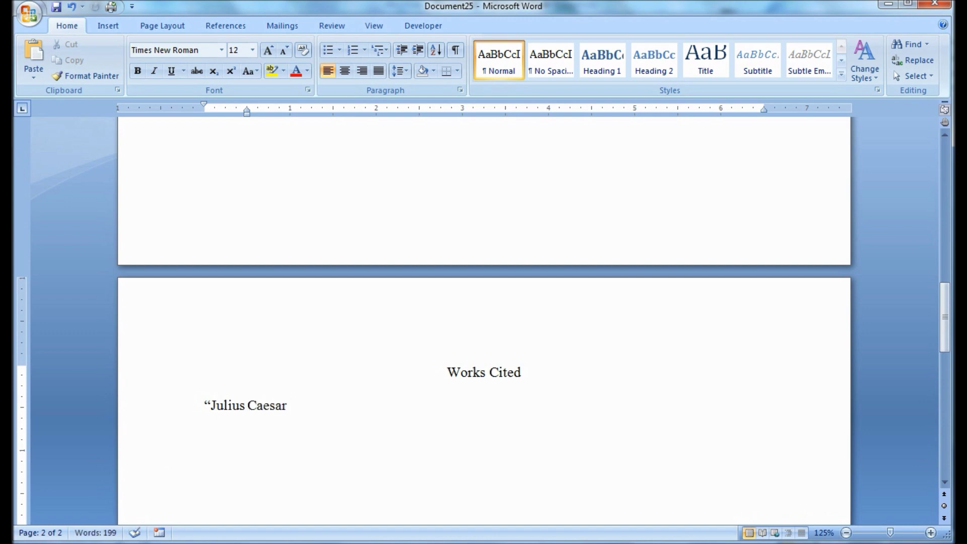
{"action": "type", "text": "."}
{"action": "type", "text": "\""}
{"action": "left_click", "coordinate": [156, 72]}
{"action": "type", "text": "Encyc"}
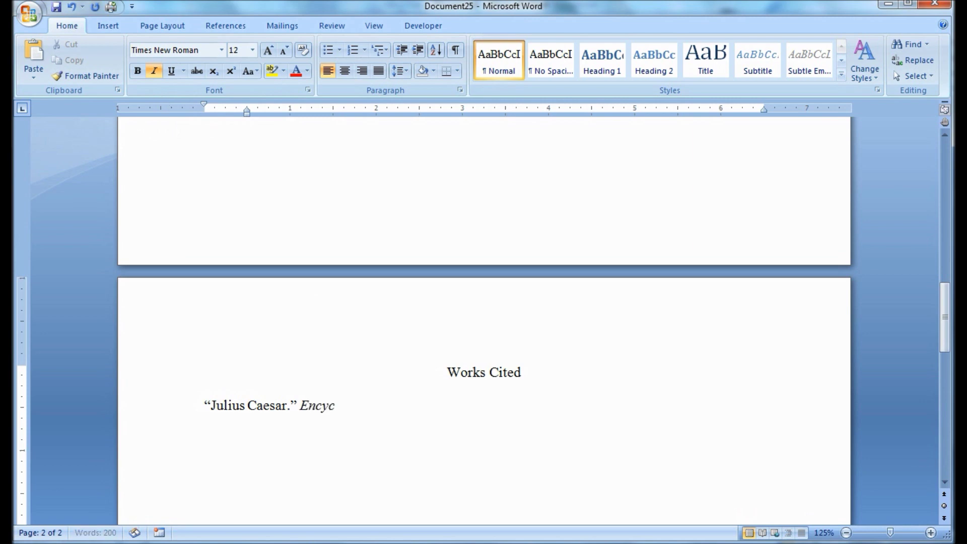
{"action": "type", "text": "lopedia Britannica O"}
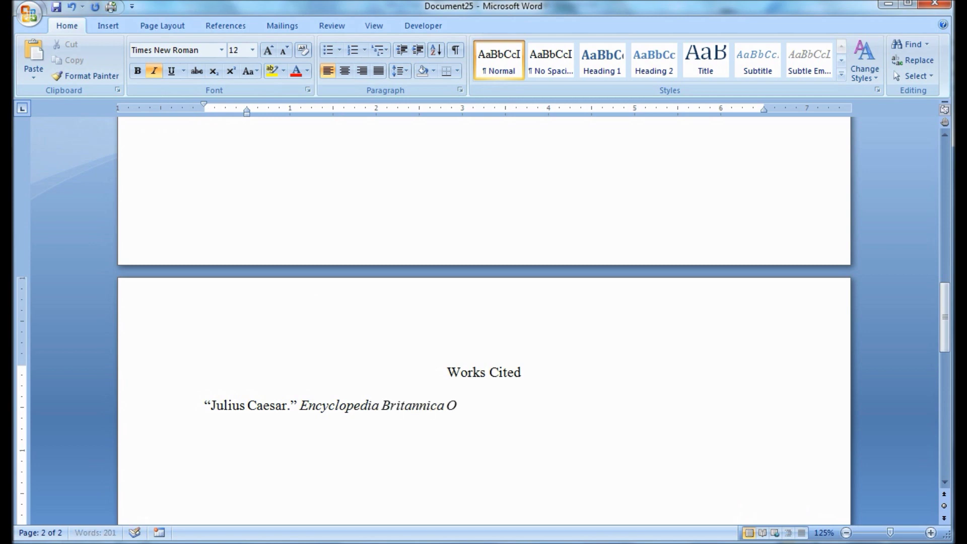
{"action": "type", "text": "nline."}
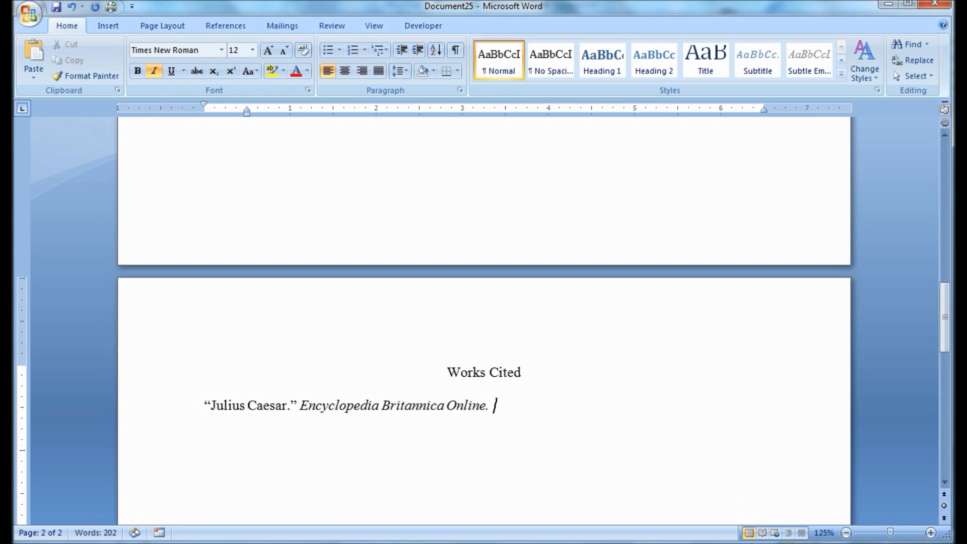
{"action": "left_click", "coordinate": [158, 78]}
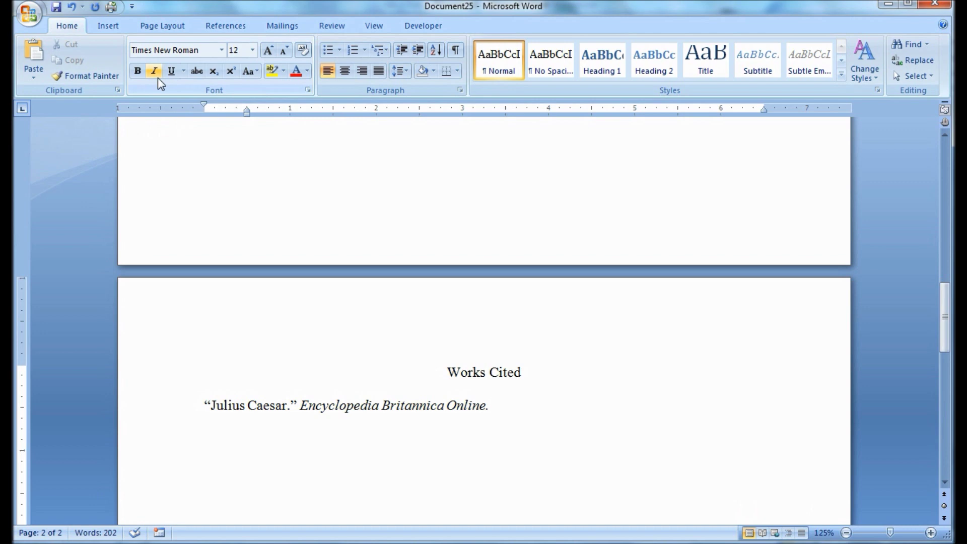
{"action": "type", "text": "Enc"}
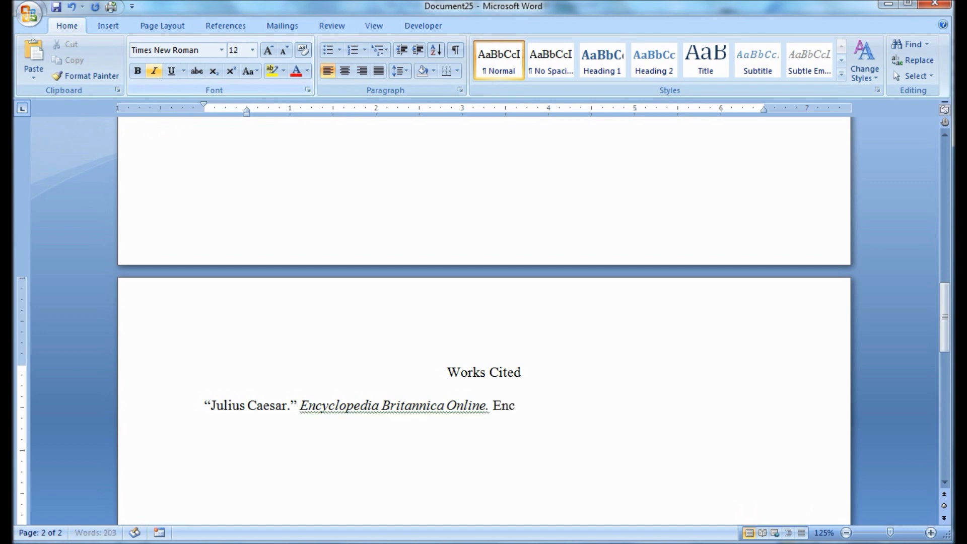
{"action": "type", "text": "yclopedia Britannica"}
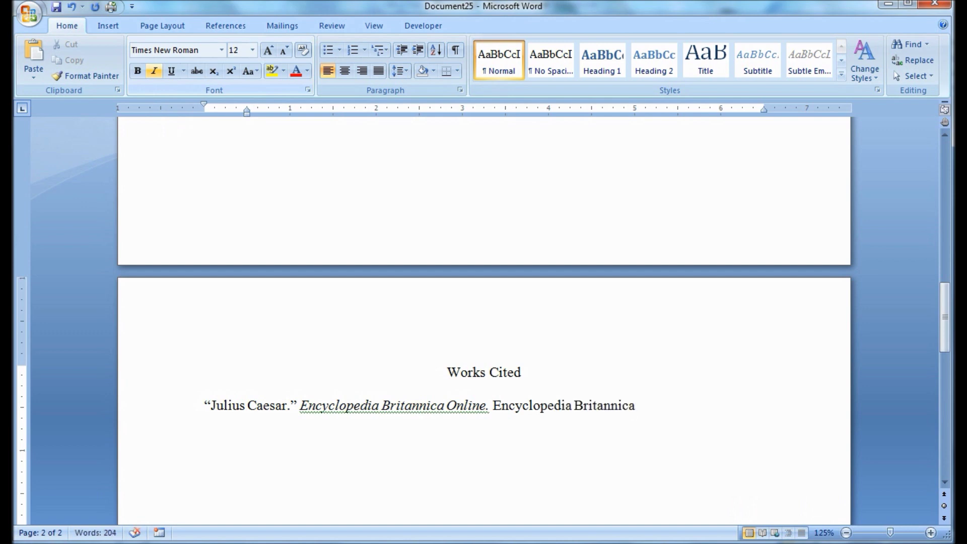
{"action": "type", "text": ","}
{"action": "type", "text": "2009. Web"}
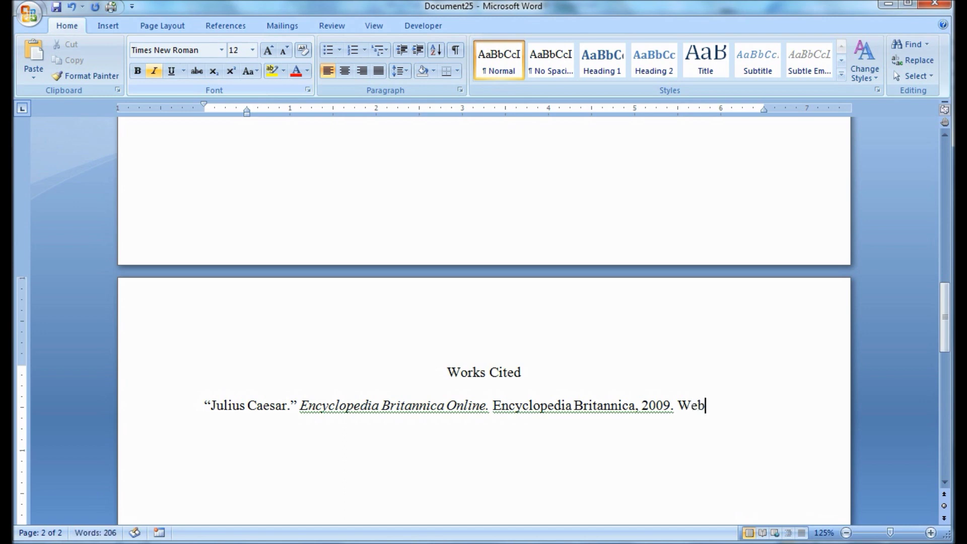
{"action": "type", "text": "."}
{"action": "type", "text": "2015"}
{"action": "type", "text": "."}
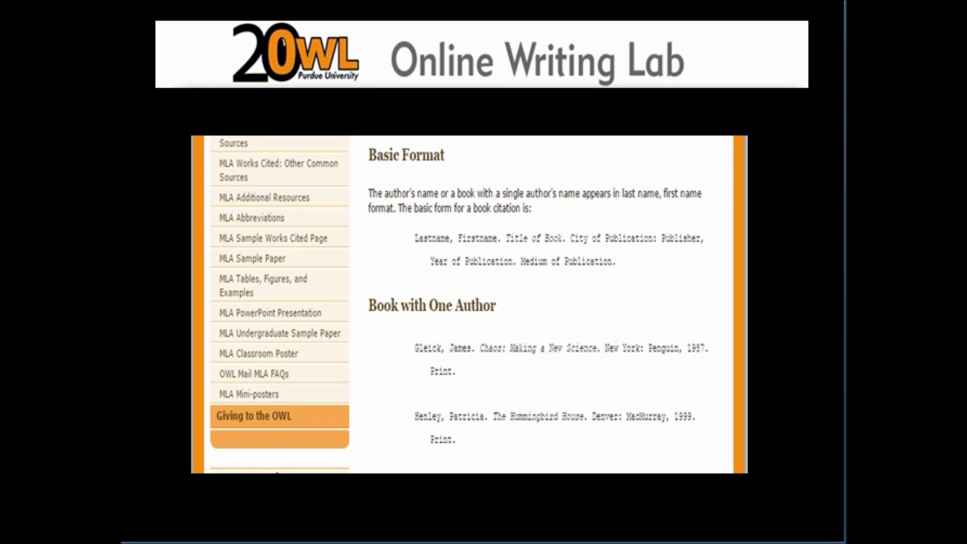
Advance the slide to mark the Gleick example, then return to Word below the Britannica entry.
{"action": "key", "text": "Right"}
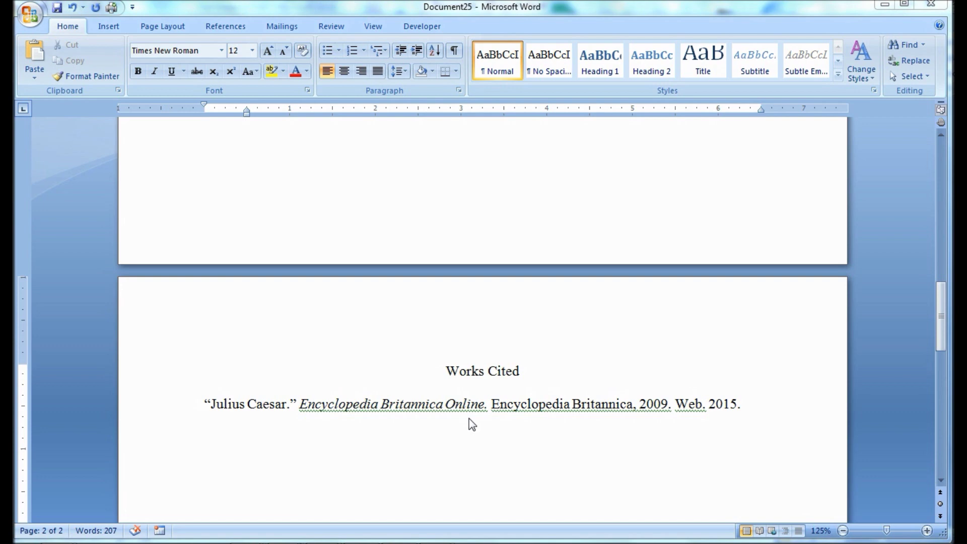
{"action": "left_click", "coordinate": [215, 438]}
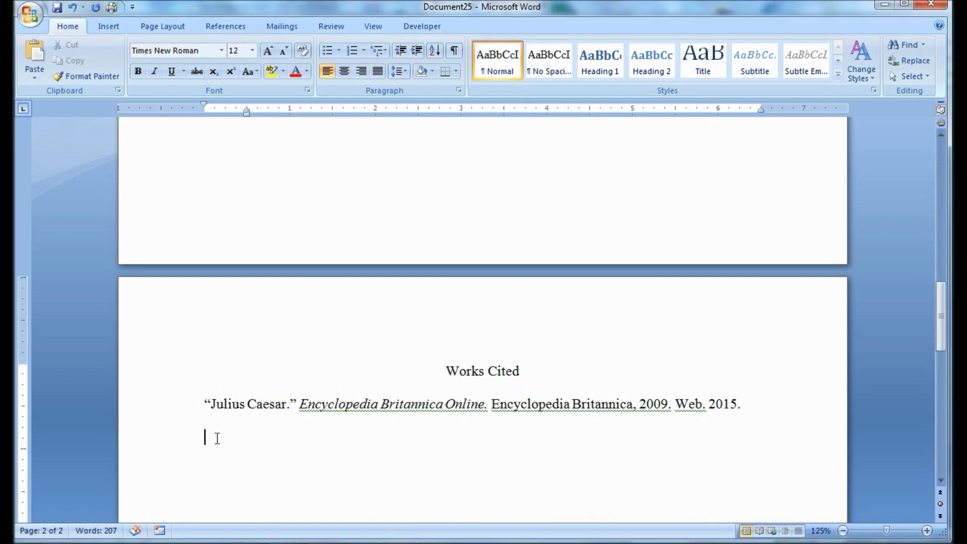
Type 'Garber, Marjorie B. "Dream Interpretation."' followed by the italic title Dream in Shakespeare: From Metaphor to Metamorphasis.
{"action": "type", "text": "Garber, Marjo"}
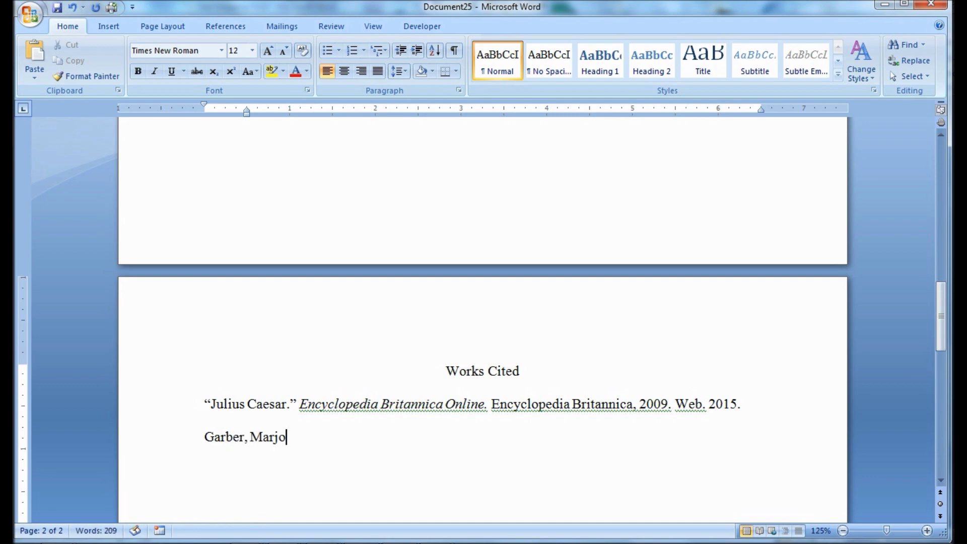
{"action": "type", "text": "rie"}
{"action": "type", "text": " B."}
{"action": "type", "text": "\""}
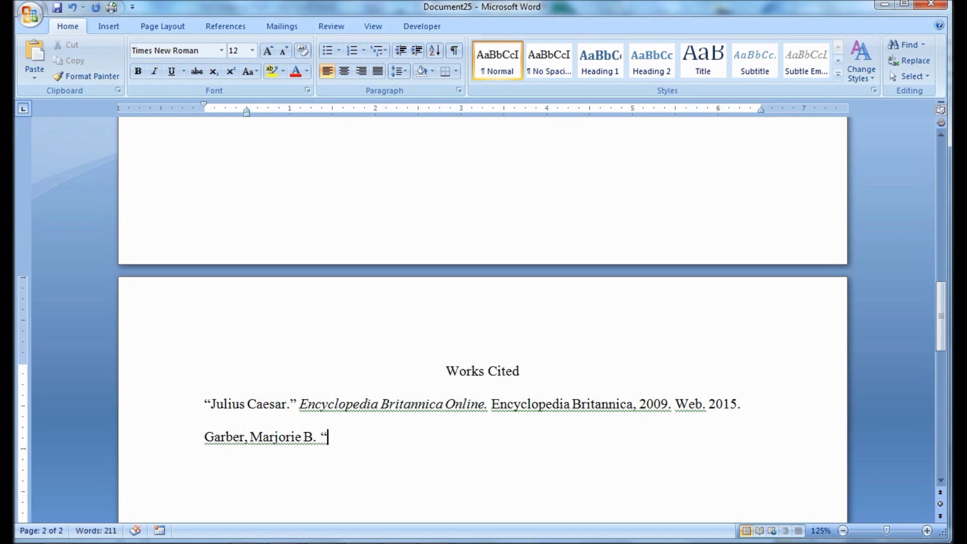
{"action": "type", "text": "Dre"}
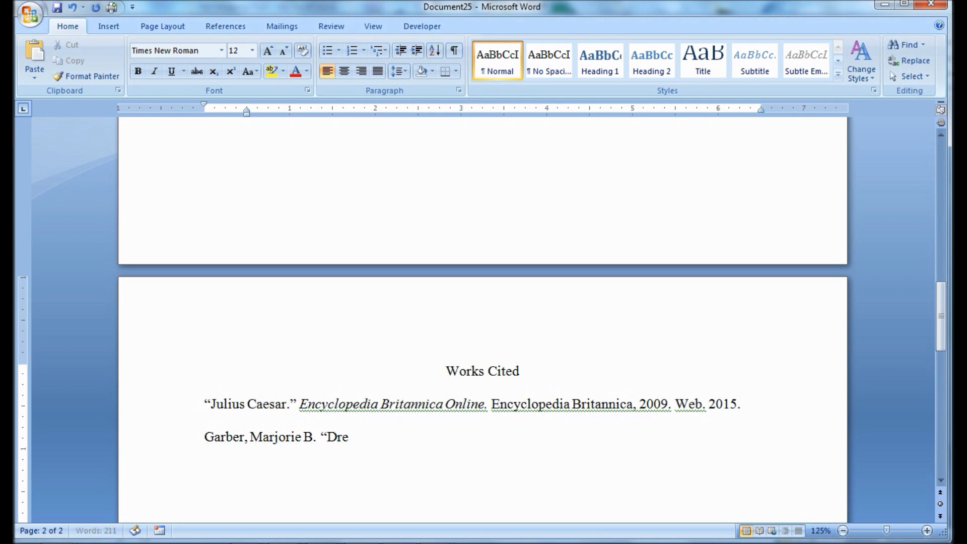
{"action": "type", "text": "am Inter"}
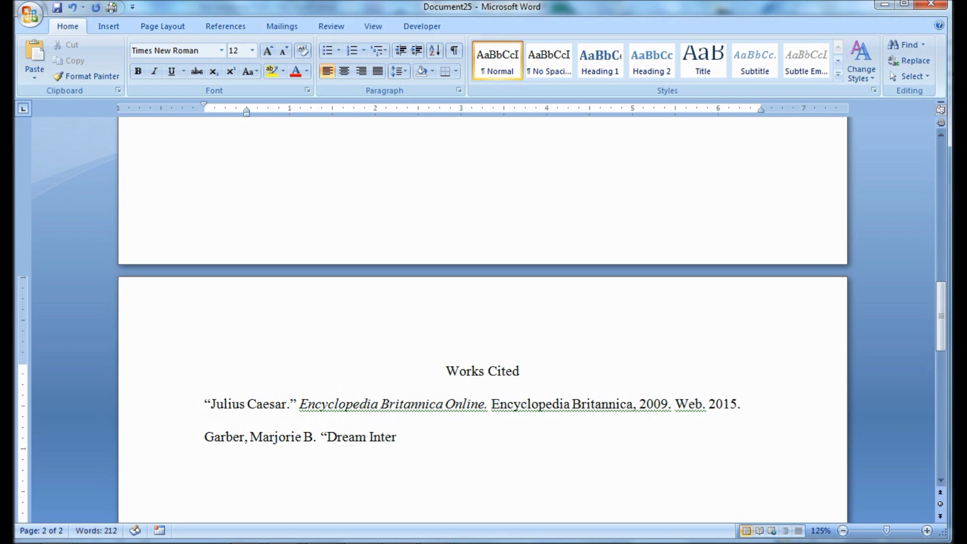
{"action": "type", "text": "pretation"}
{"action": "type", "text": "."}
{"action": "type", "text": "\""}
{"action": "left_click", "coordinate": [154, 71]}
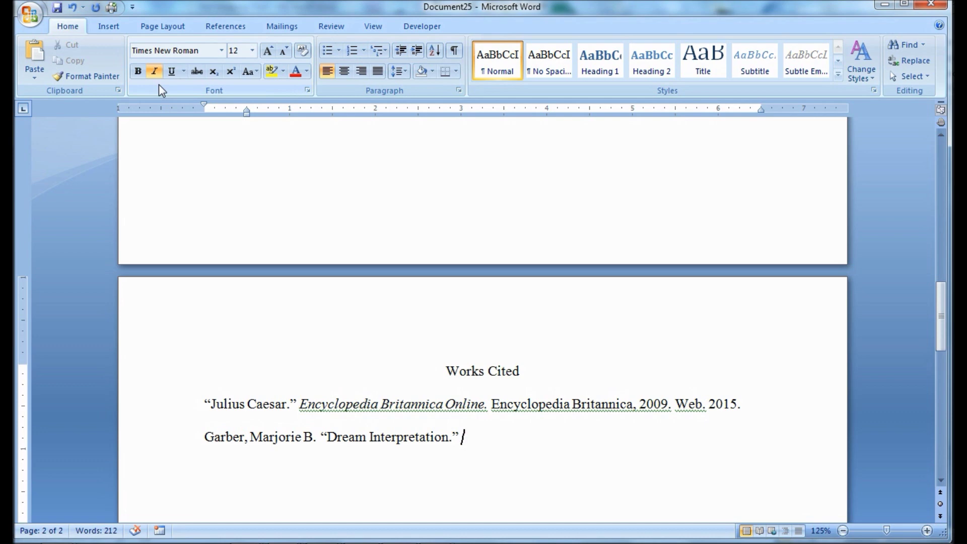
{"action": "type", "text": "Dream i"}
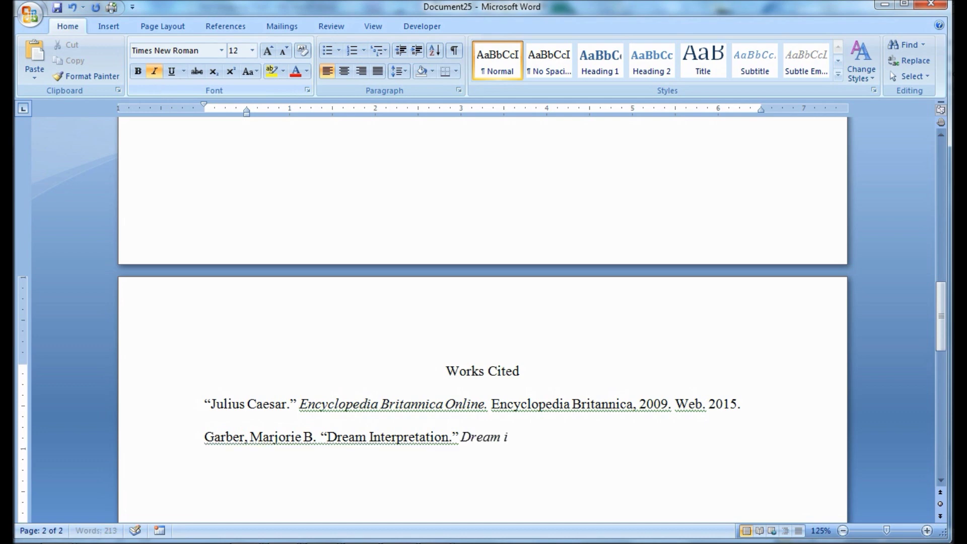
{"action": "type", "text": "n Shakespeare: "}
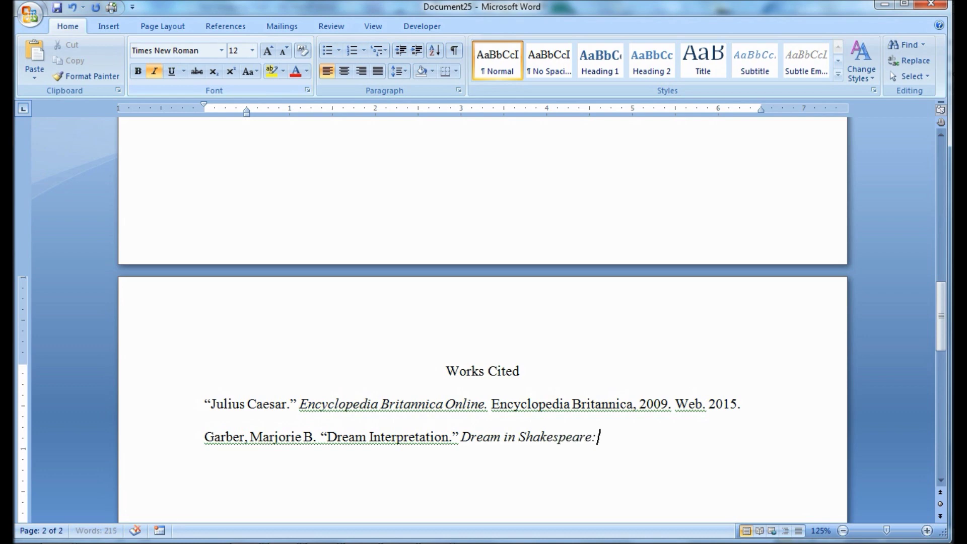
{"action": "type", "text": "From "}
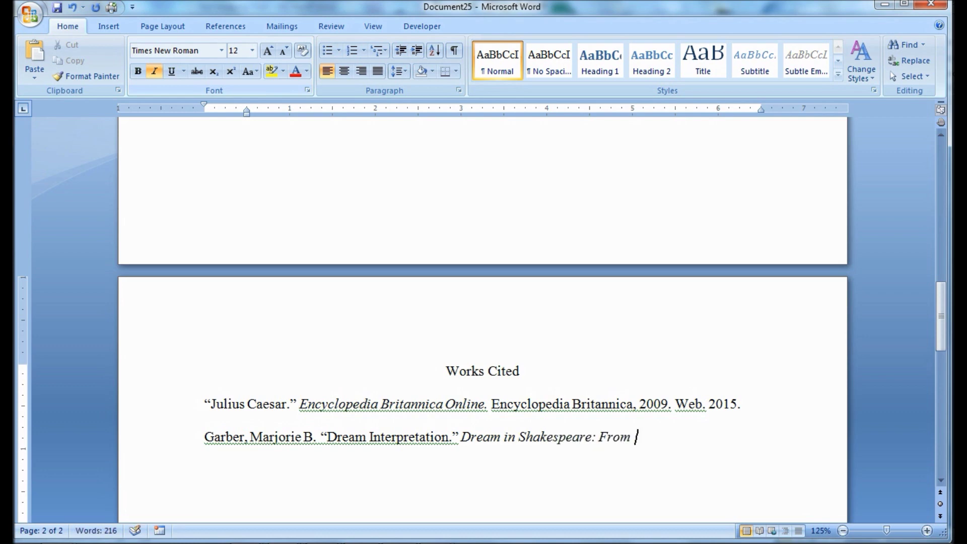
{"action": "type", "text": "Metaphor to"}
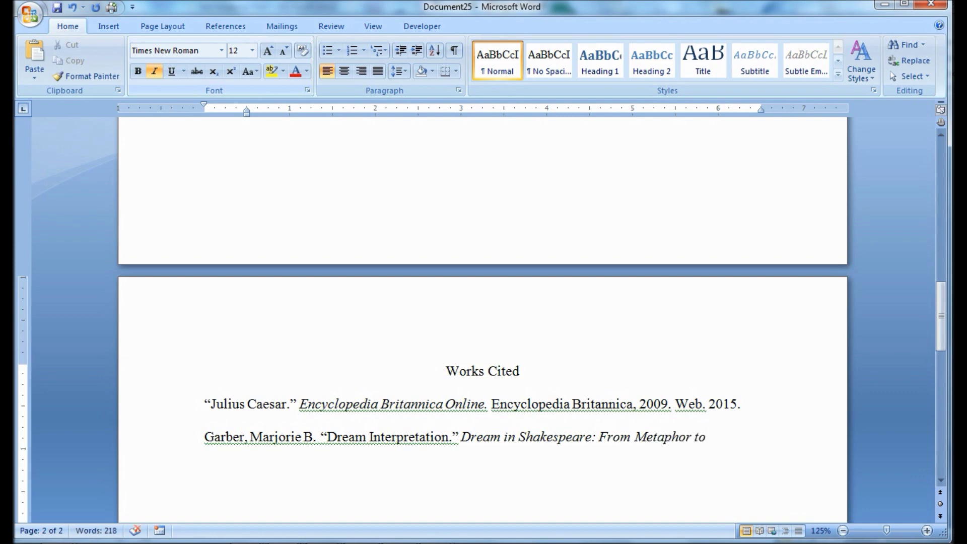
{"action": "type", "text": " Metap"}
{"action": "key", "text": "BackSpace"}
{"action": "type", "text": "m"}
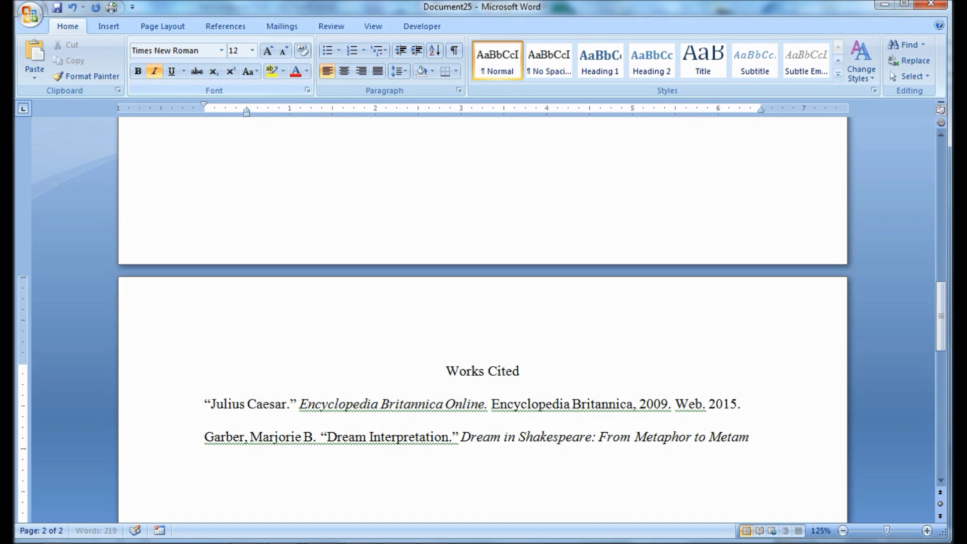
{"action": "type", "text": "orphasis"}
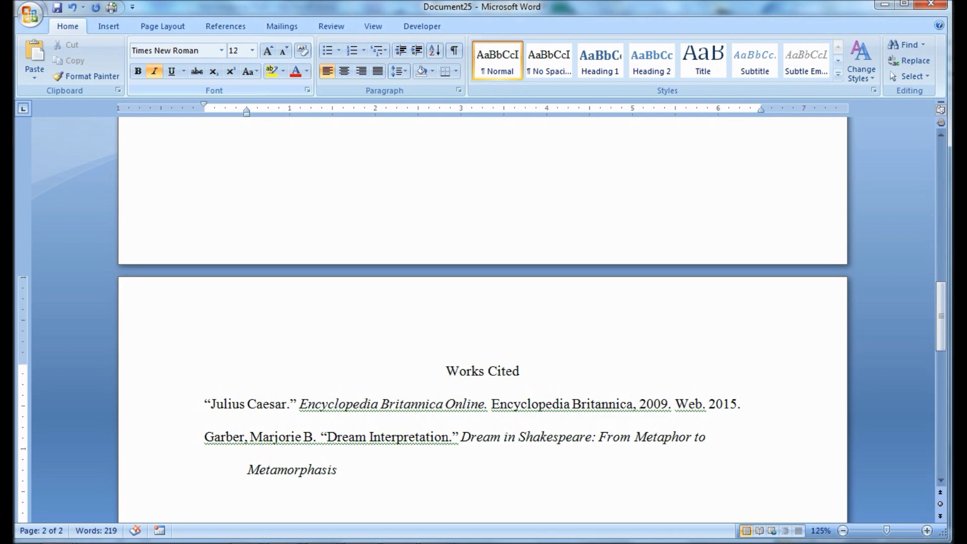
{"action": "type", "text": "."}
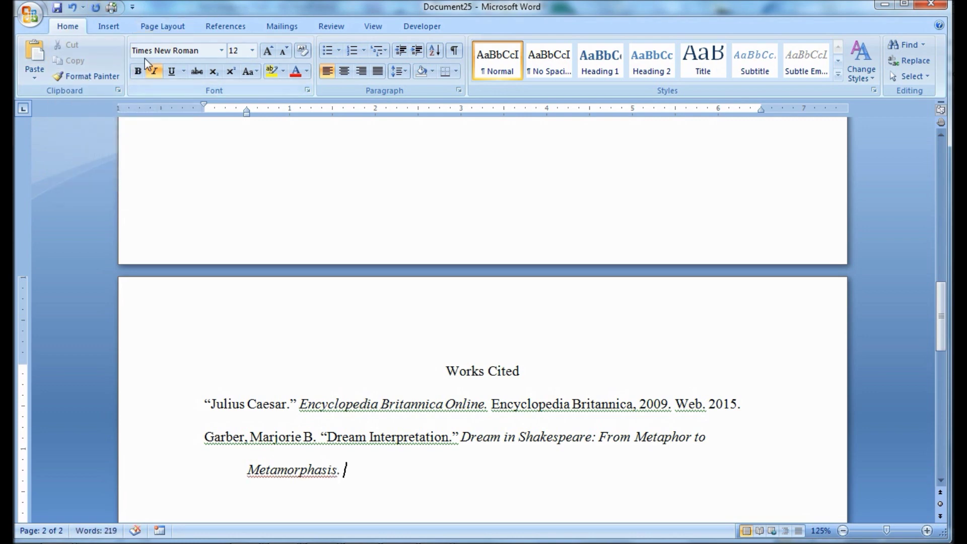
Finish the Garber entry in plain text with 'New Haven: Yale University Press, 1974. Print.'.
{"action": "left_click", "coordinate": [154, 71]}
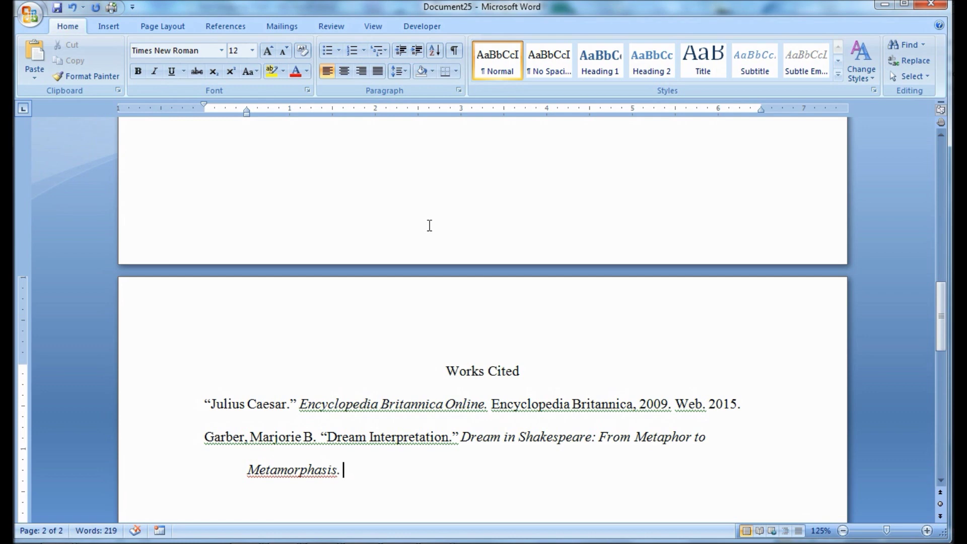
{"action": "type", "text": "New H"}
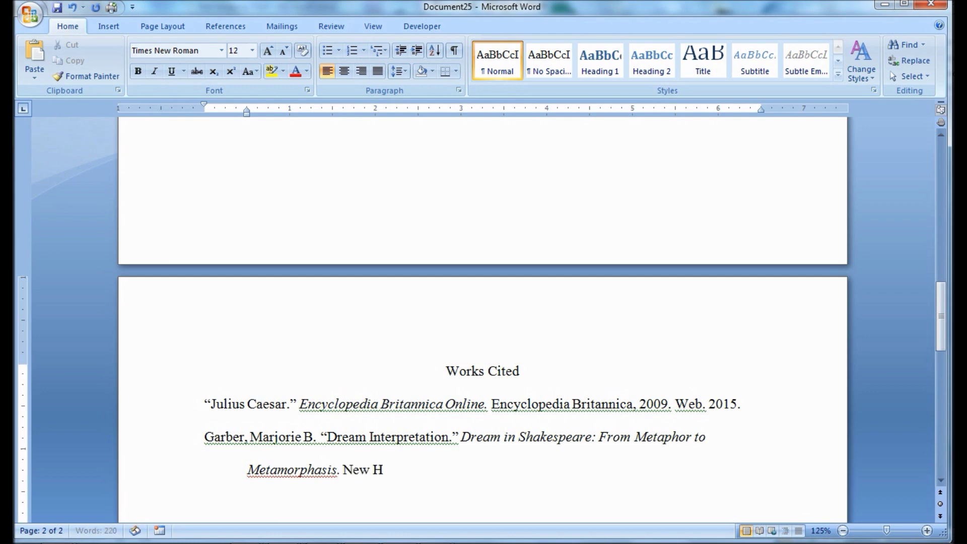
{"action": "type", "text": "aven:  Yale U"}
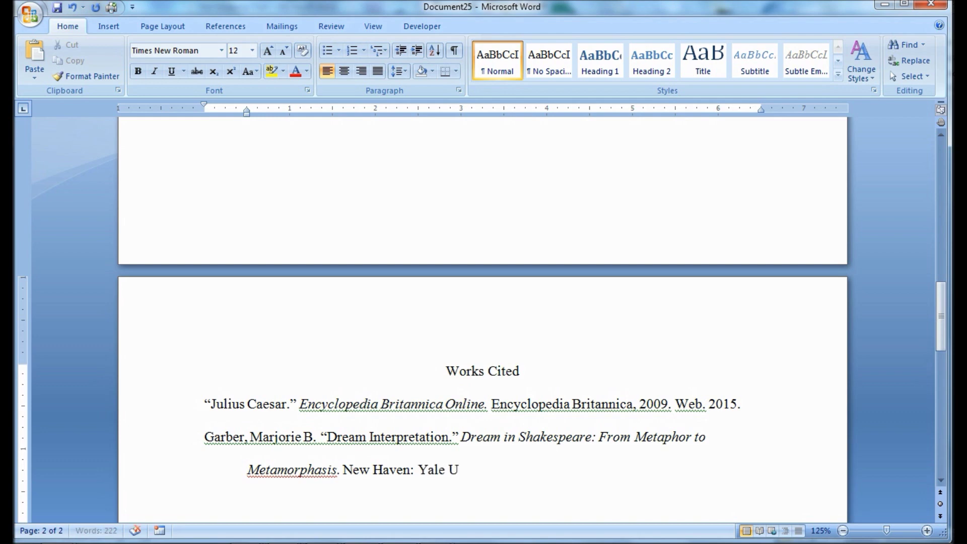
{"action": "type", "text": "niversity Press"}
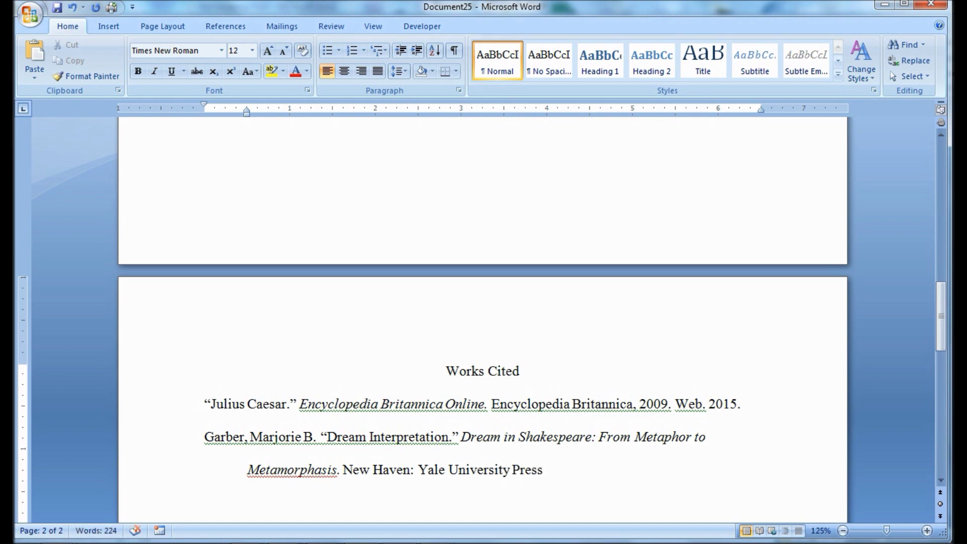
{"action": "type", "text": ", 1974."}
{"action": "type", "text": "P"}
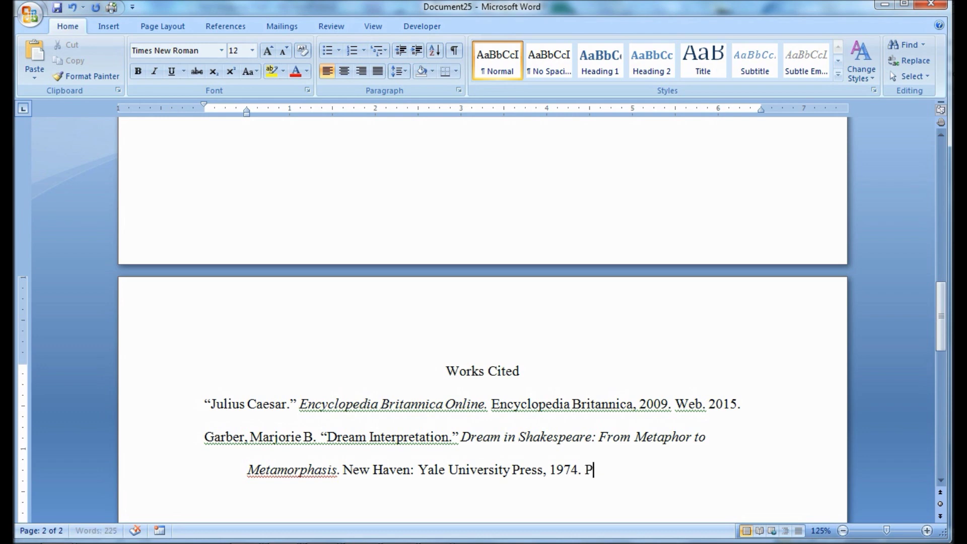
{"action": "type", "text": "rint."}
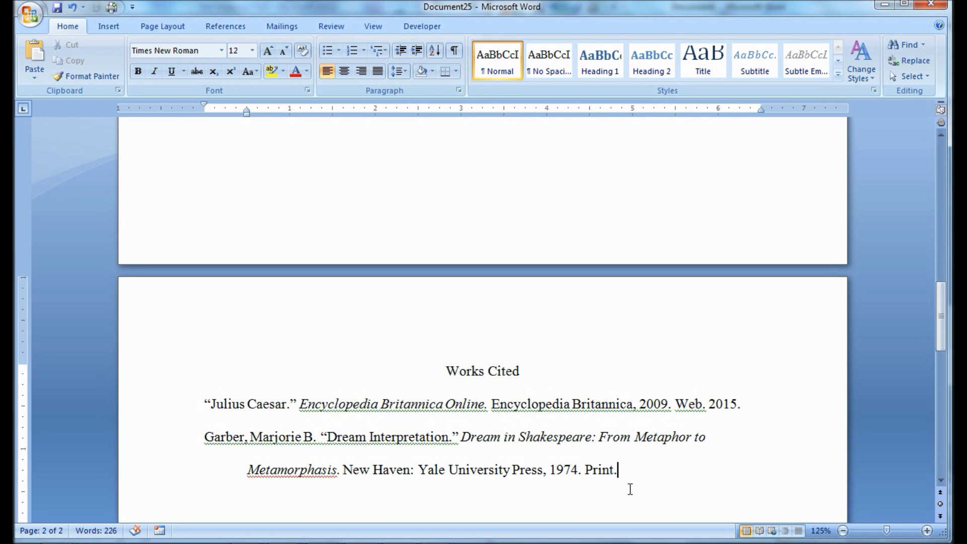
Replace the two existing citations with the four prepared entries: Caesar, Cross, Garber and Schanzer.
{"action": "left_click_drag", "start_coordinate": [624, 481], "coordinate": [202, 415]}
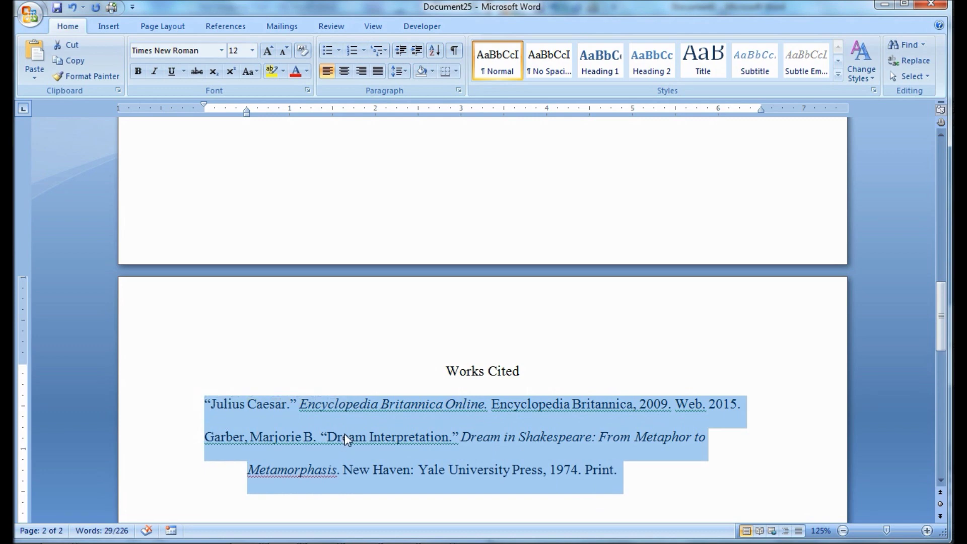
{"action": "right_click", "coordinate": [410, 420]}
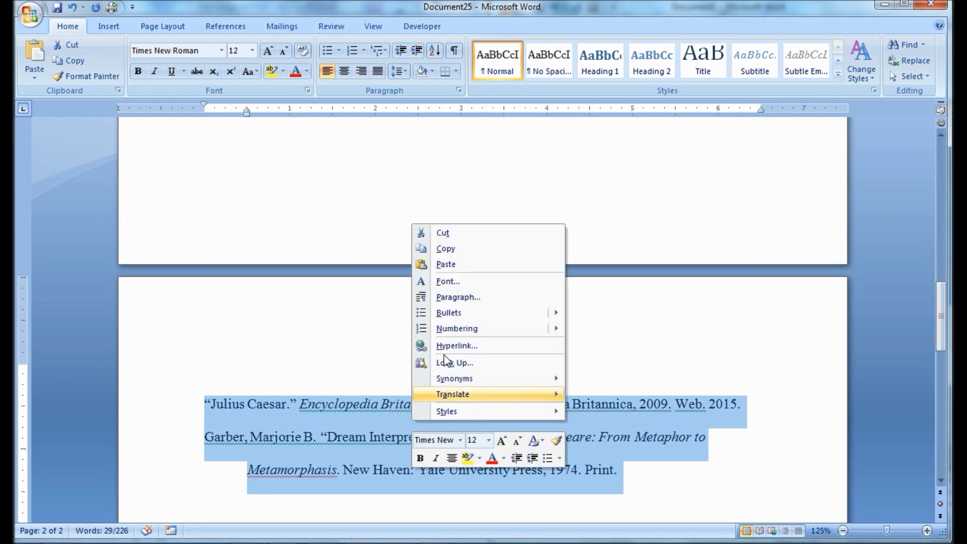
{"action": "left_click", "coordinate": [452, 268]}
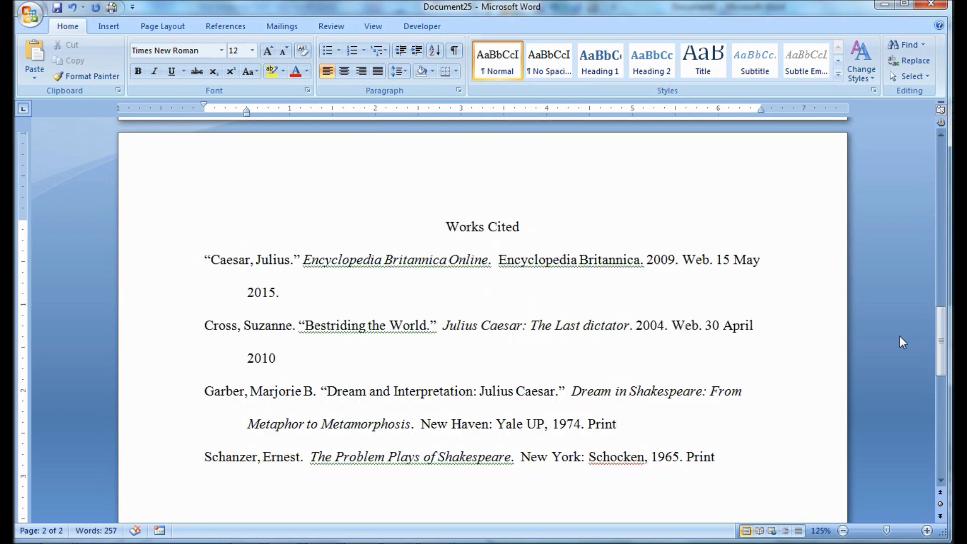